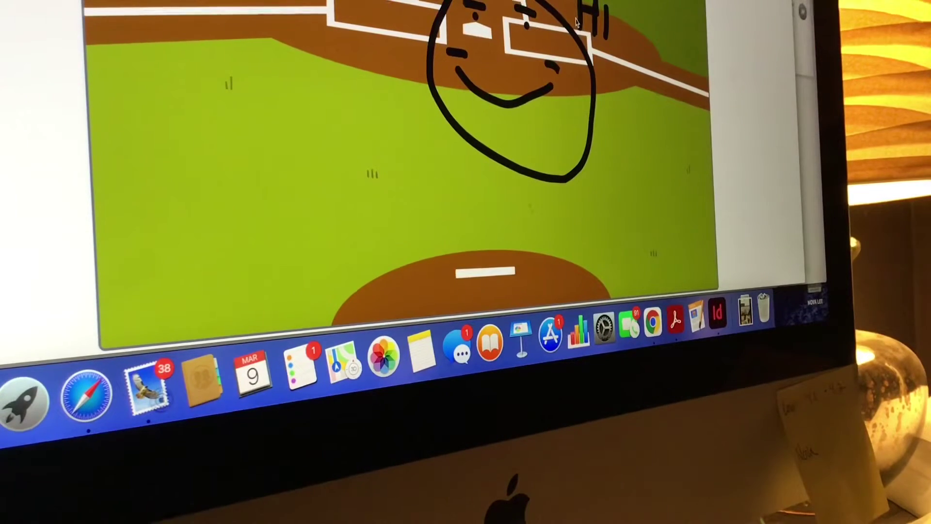
Adjust the Mac's sound volume with the keyboard volume keys while the project runs.
key("XF86AudioRaiseVolume")
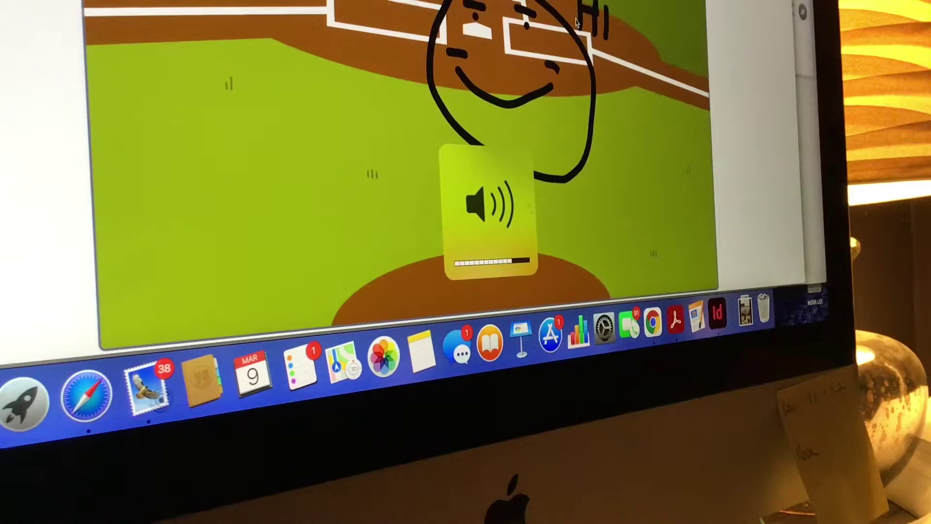
key("XF86AudioLowerVolume")
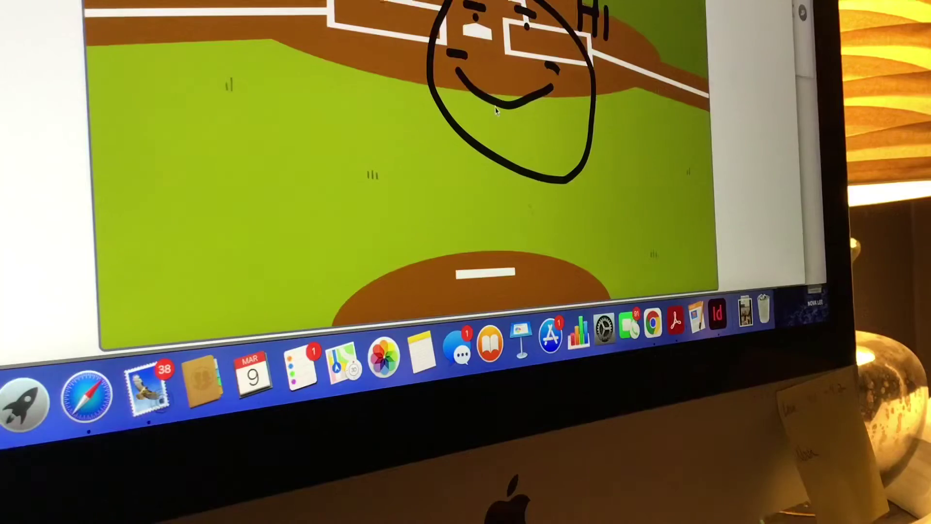
scroll(495, 109, "up", 5)
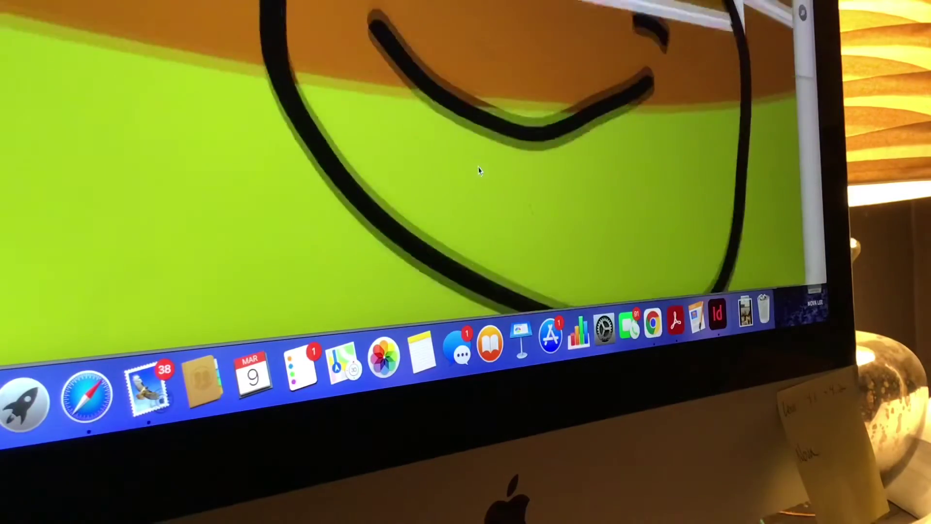
scroll(480, 169, "down", 5)
scroll(480, 169, "down", 4)
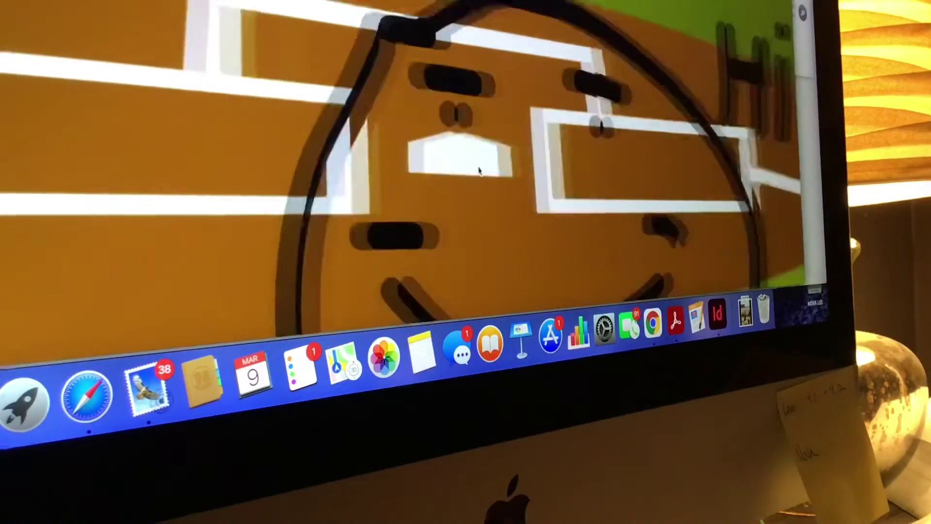